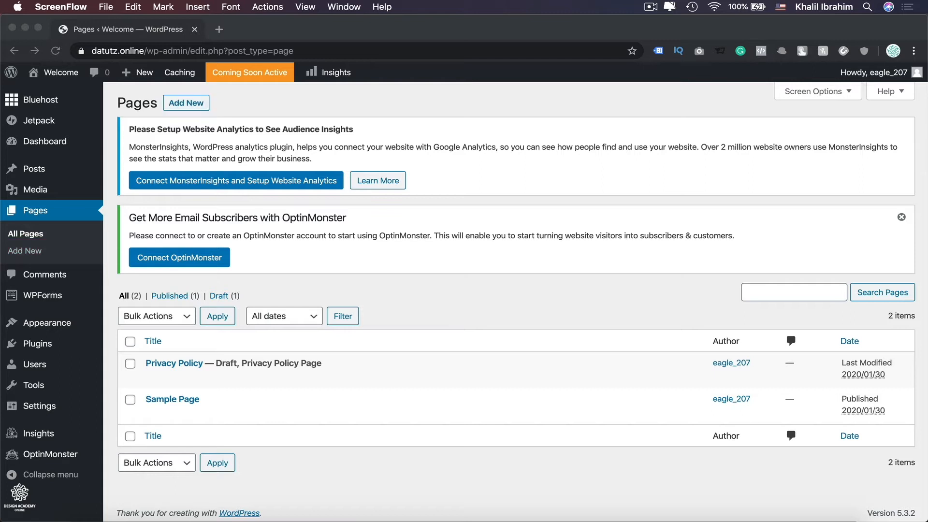
Create a new page titled "Home" and publish it with public visibility
left_click(28, 253)
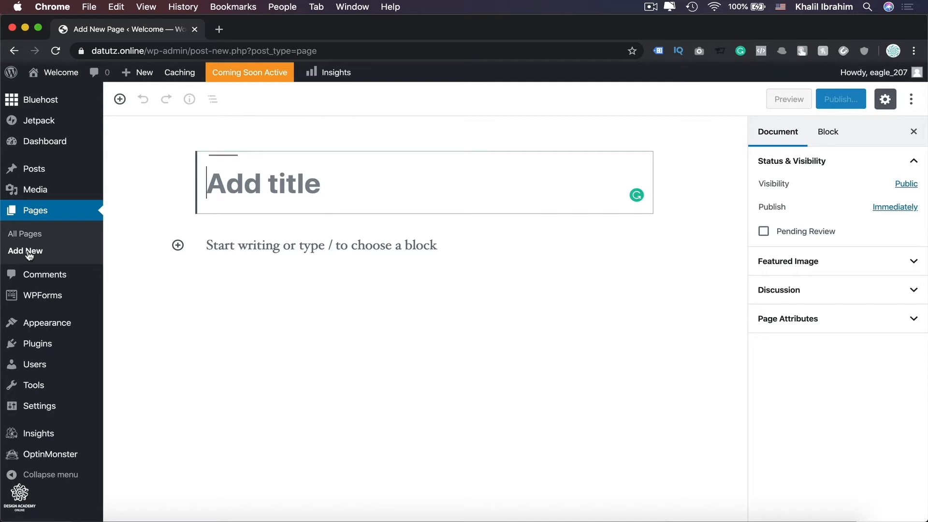
type("Home")
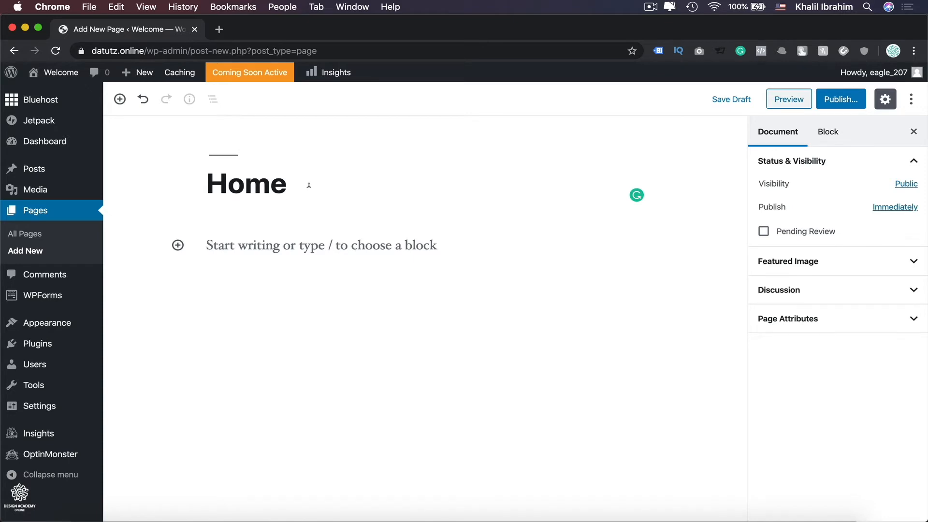
left_click(833, 101)
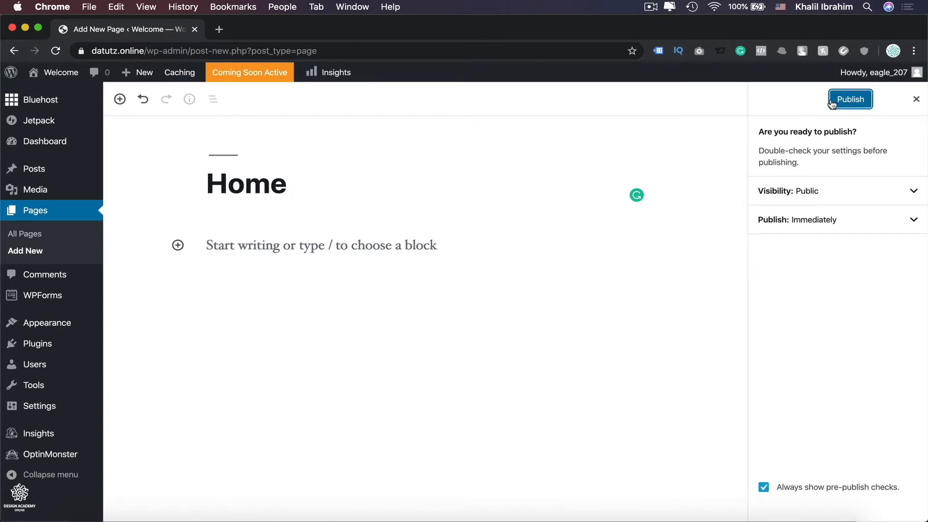
left_click(842, 100)
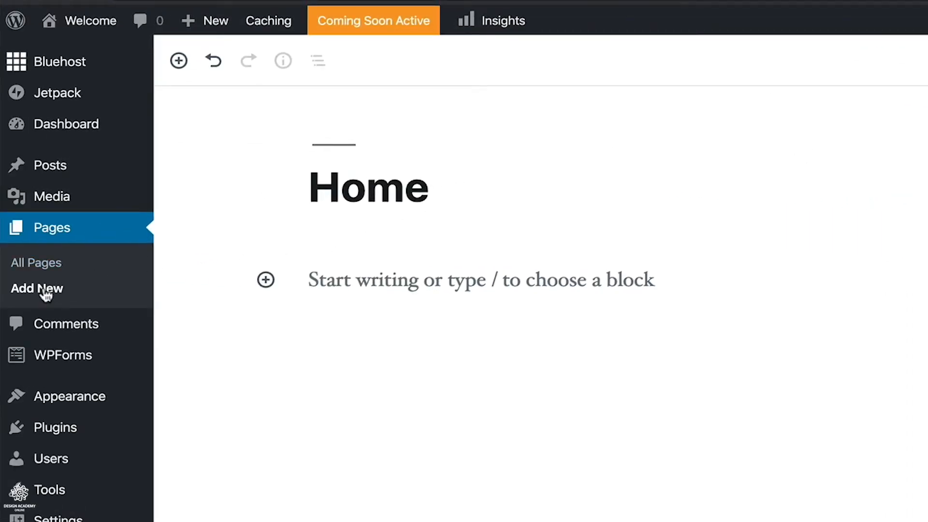
Create another new page and title it "Contact Us"
left_click(45, 294)
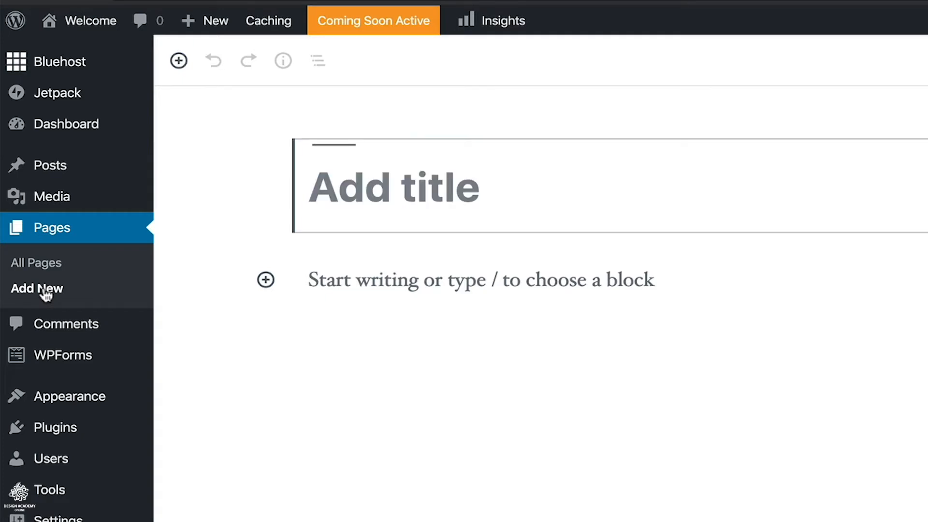
type("Contact ")
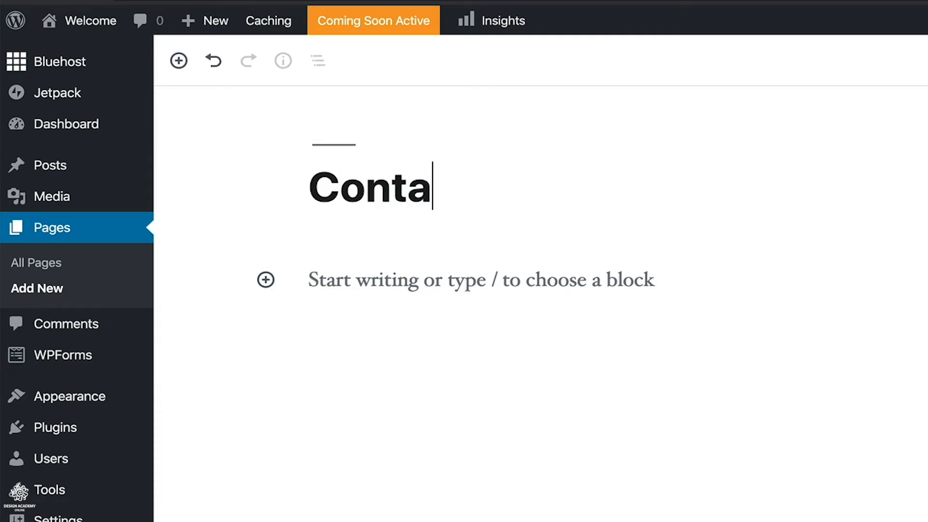
type("Us")
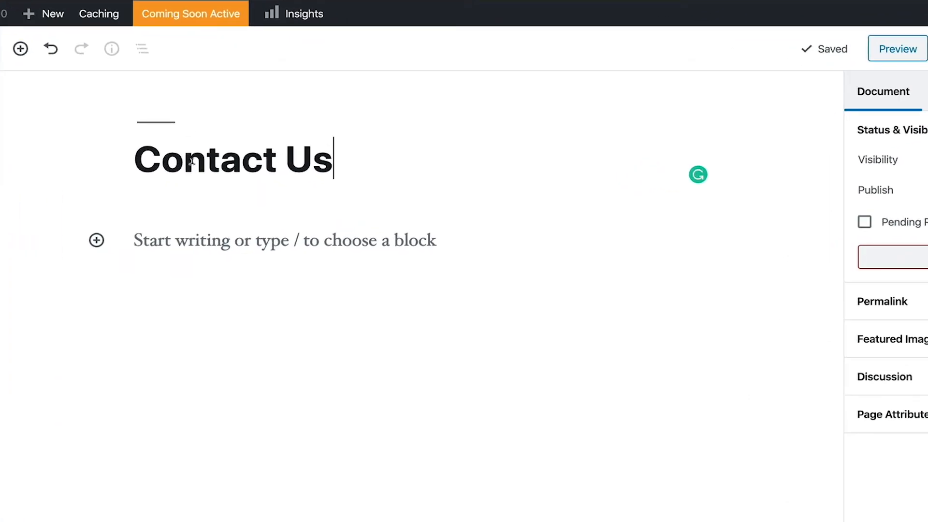
Browse the blocks available for the Contact Us page, including the Most Used, Common Blocks and Widgets categories
left_click(95, 242)
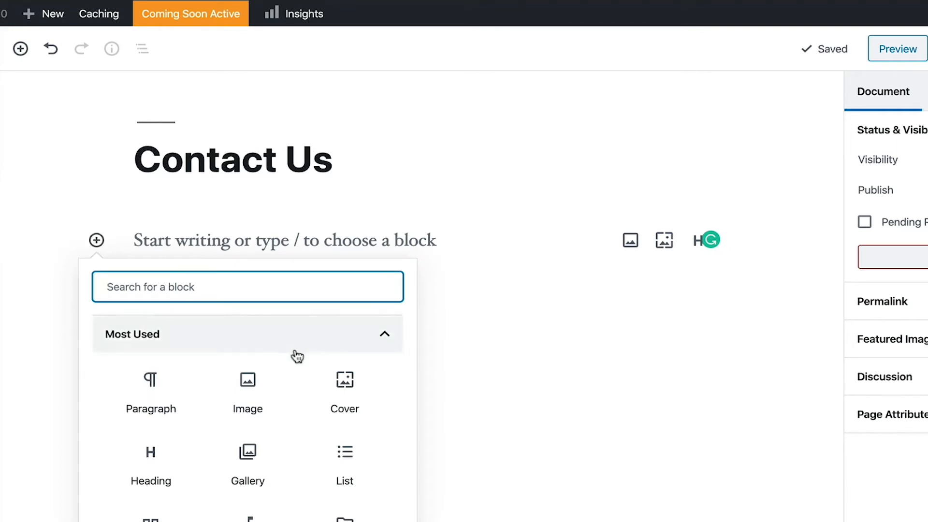
scroll(297, 356, "down", 3)
scroll(296, 357, "up", 2)
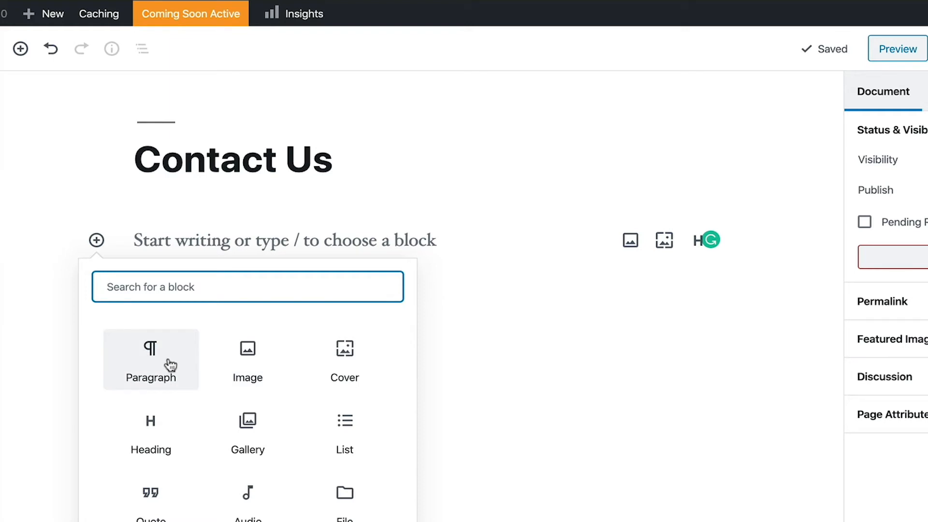
scroll(170, 366, "down", 3)
scroll(170, 365, "down", 3)
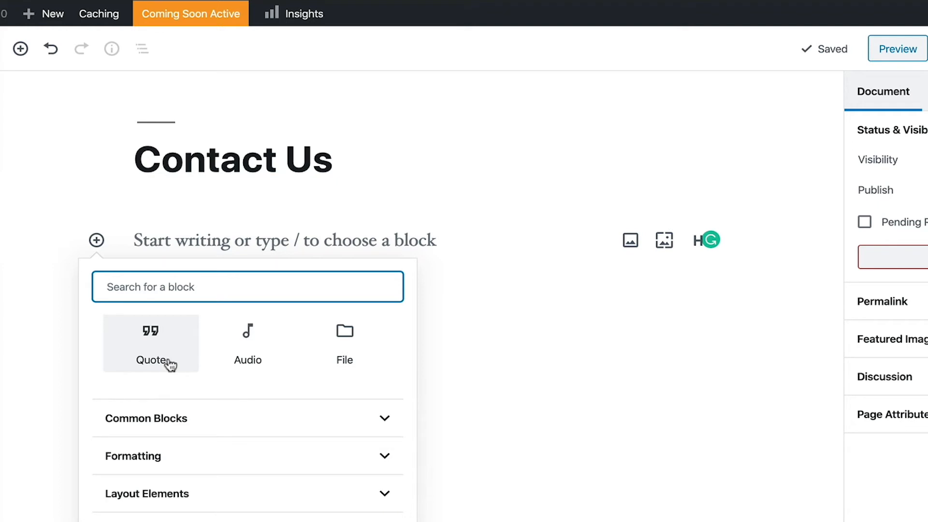
left_click(371, 422)
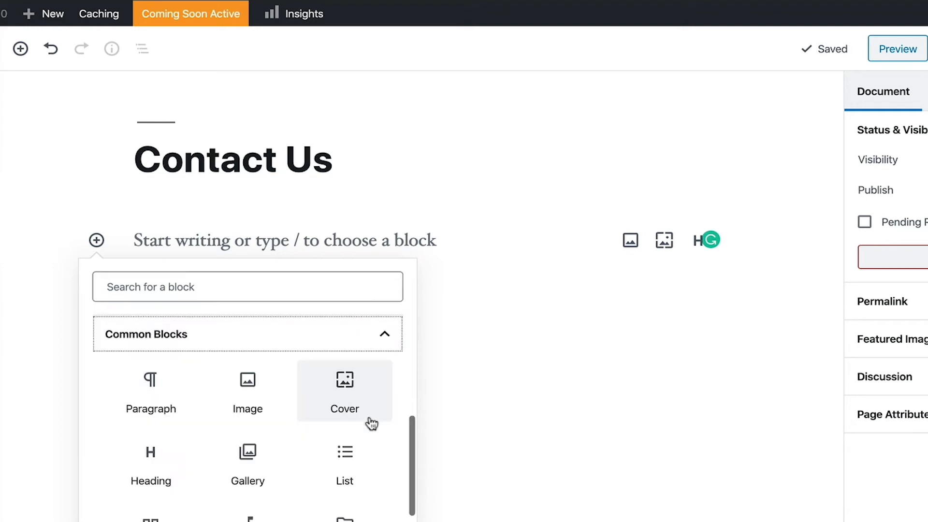
scroll(371, 423, "down", 5)
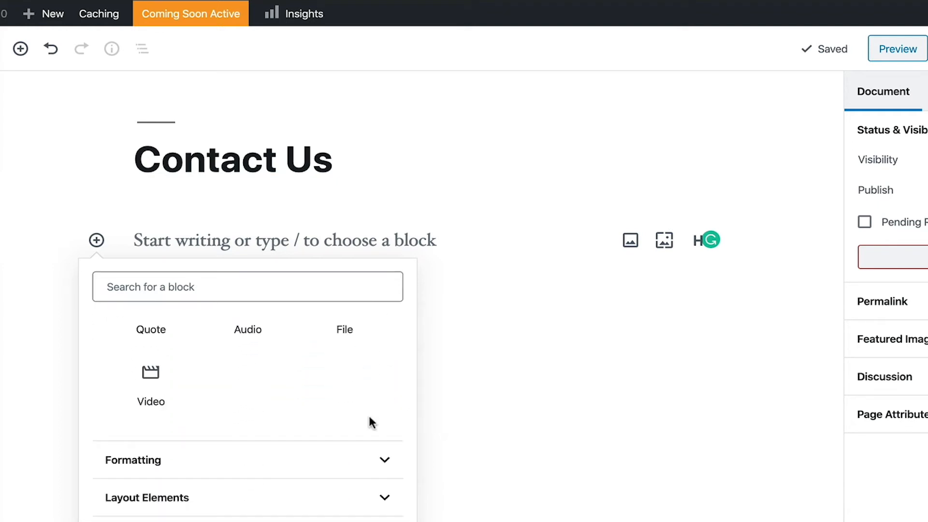
left_click(363, 521)
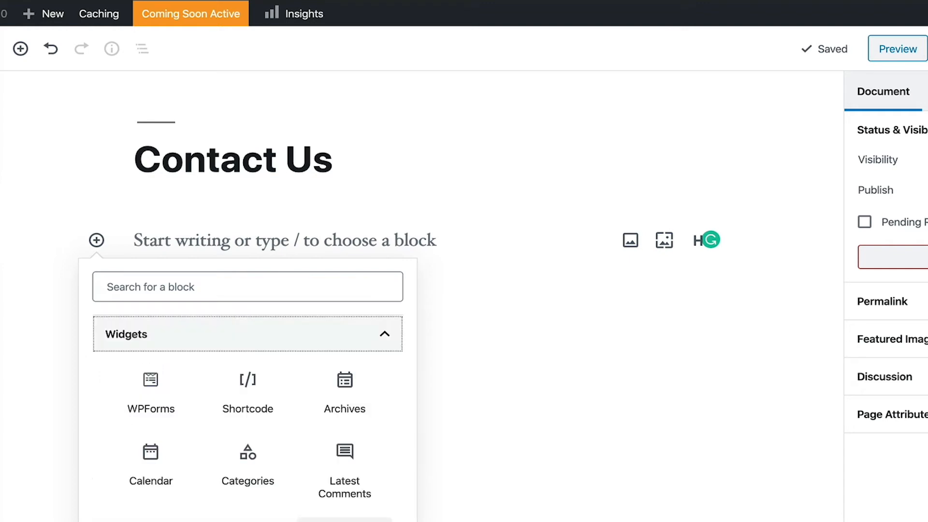
scroll(363, 521, "down", 2)
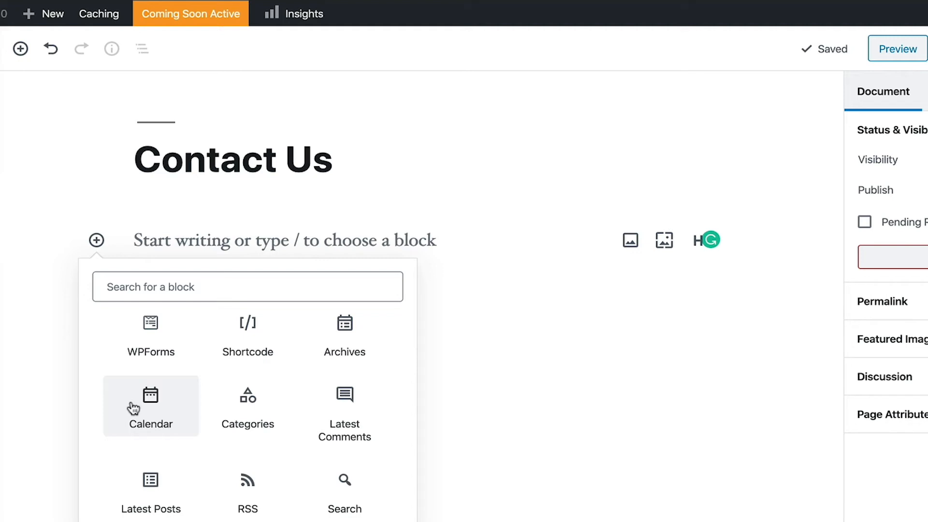
scroll(129, 408, "up", 5)
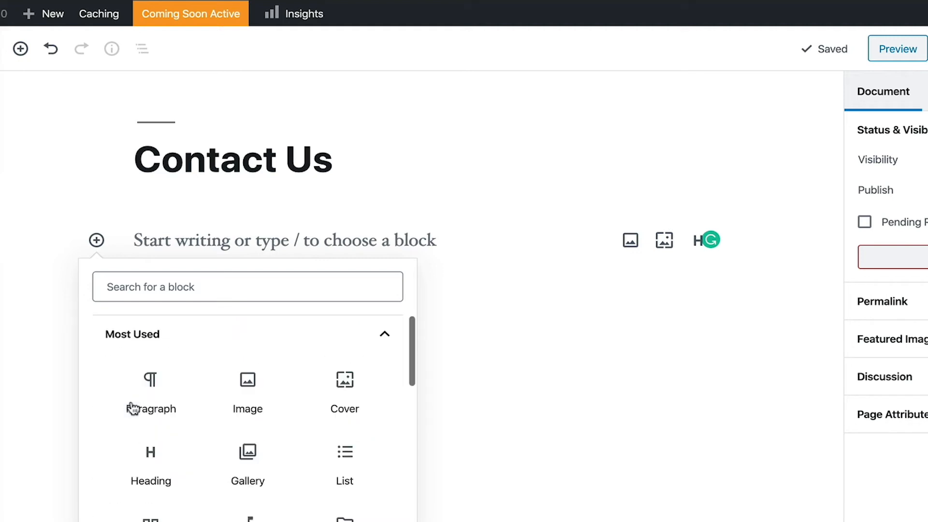
Insert an Image block under the page title and a Paragraph block below it containing the text "typing"
left_click(245, 387)
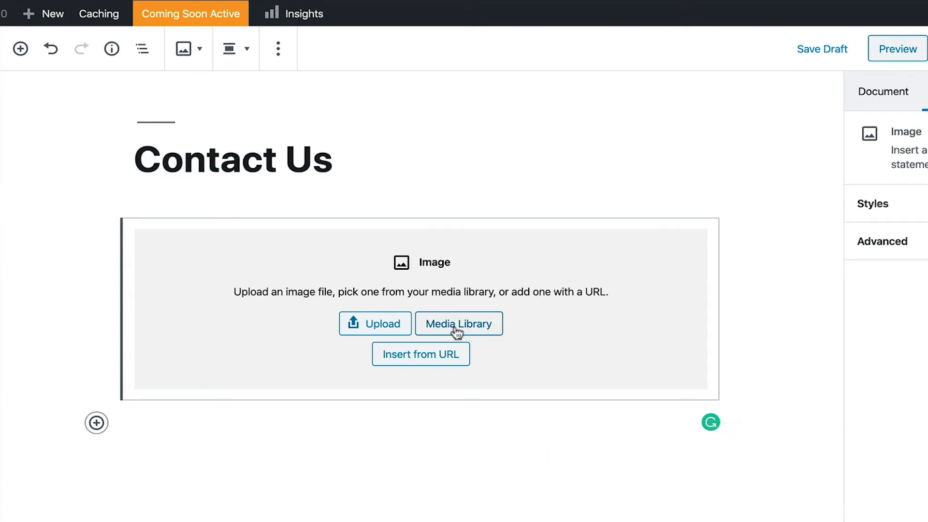
left_click(97, 424)
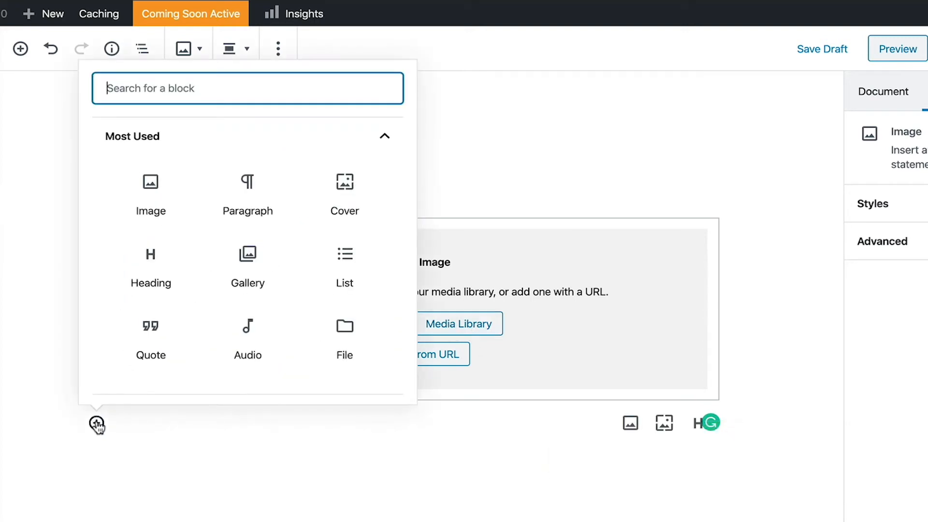
left_click(247, 219)
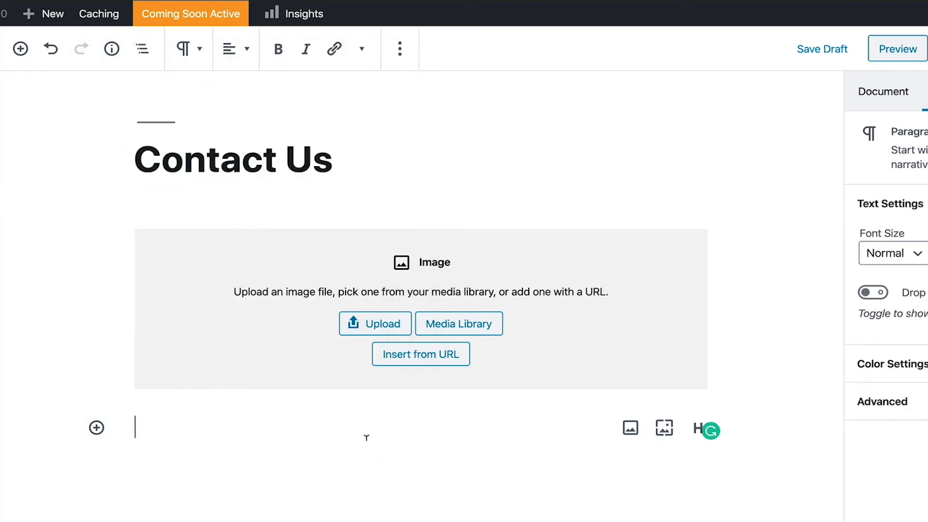
type("ty")
type("ping")
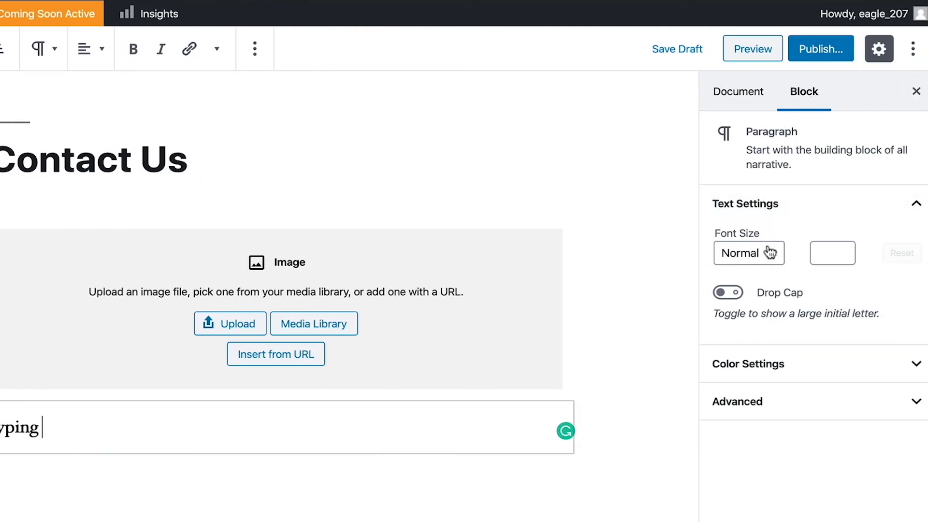
Try the drop cap and bold formatting on the "typing" paragraph, and undo its text
left_click(725, 292)
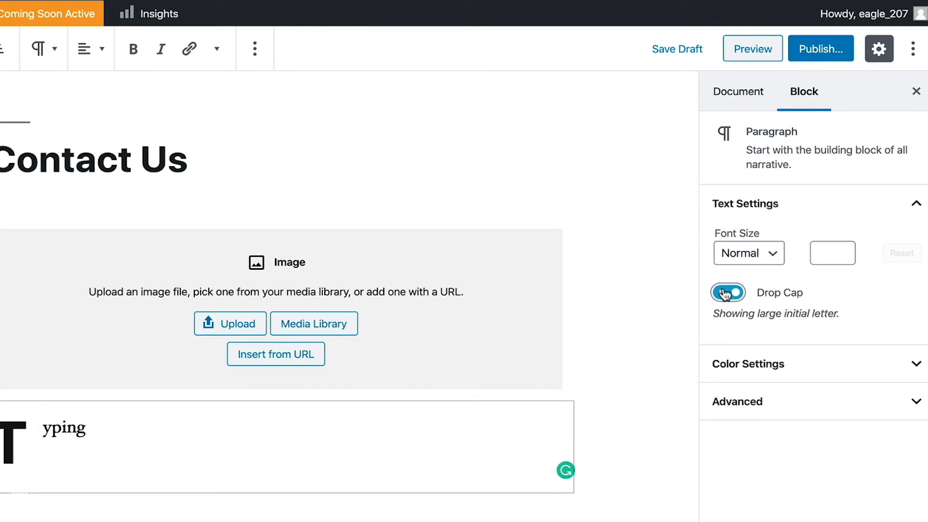
left_click(725, 293)
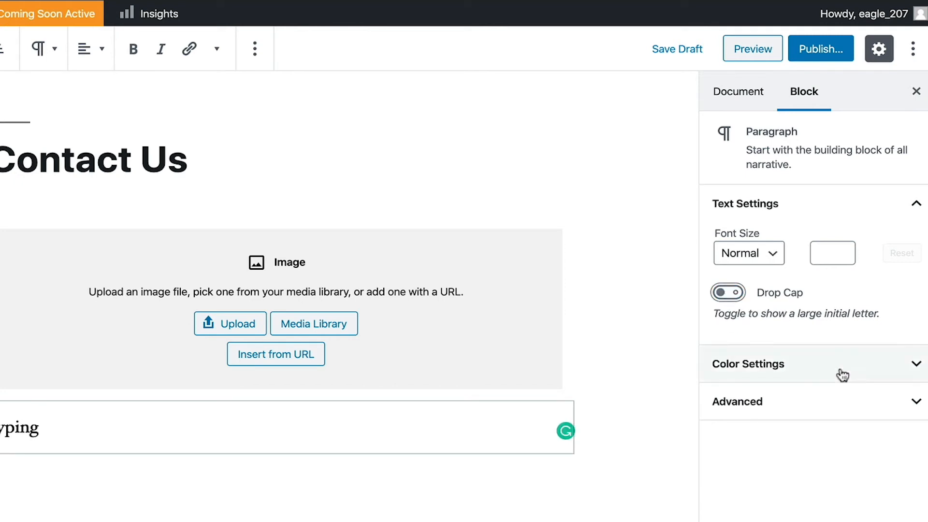
left_click(897, 369)
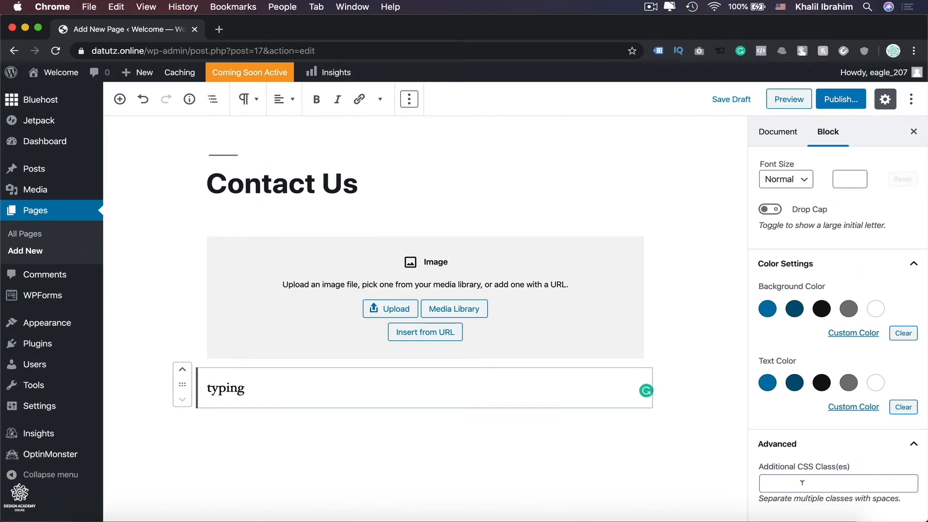
left_click(318, 99)
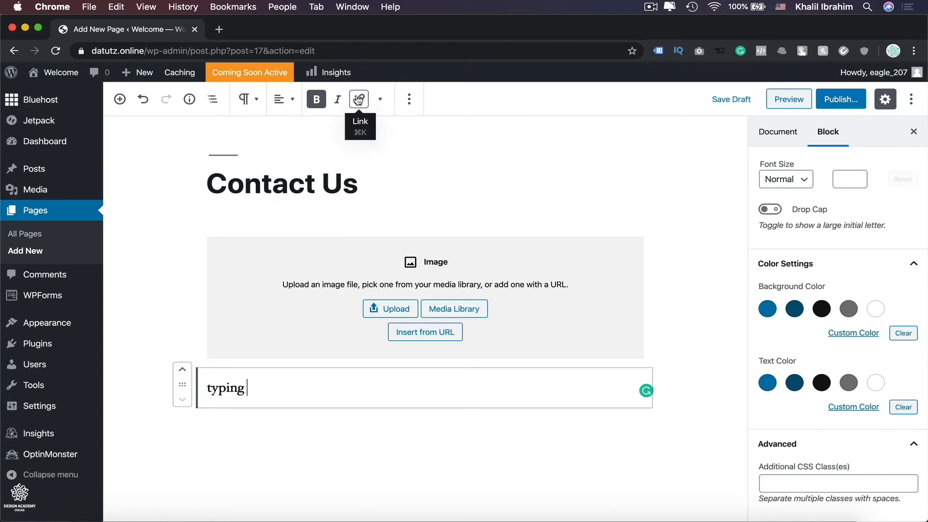
left_click(143, 100)
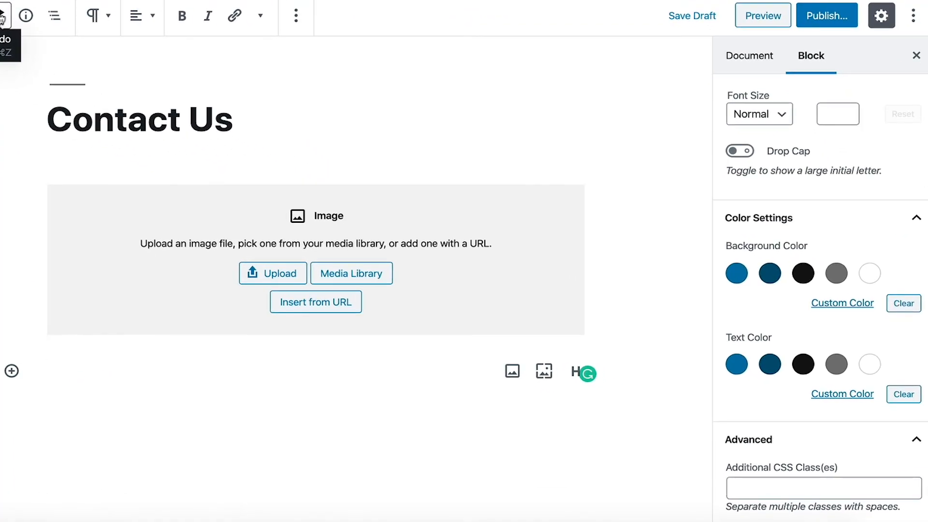
Examine the page's document settings, including the visibility choices, permalink slug and featured image option
left_click(761, 56)
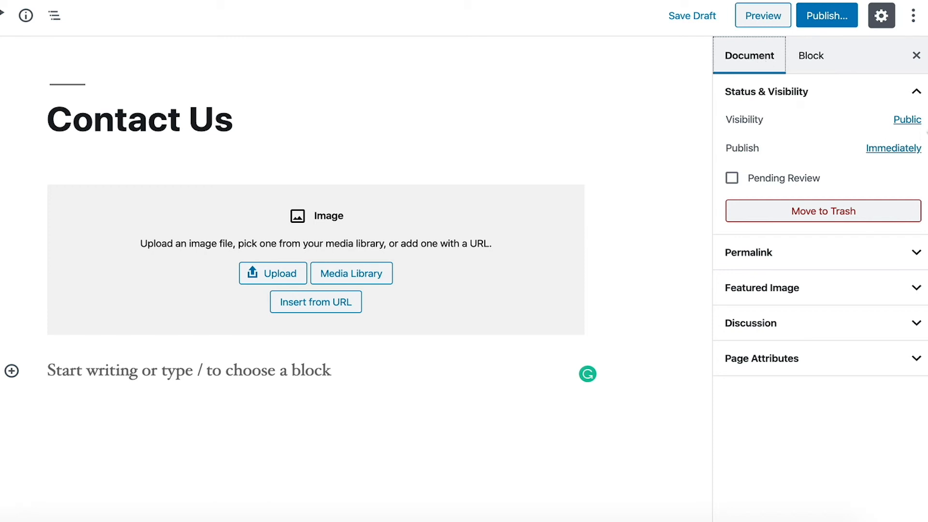
left_click(908, 120)
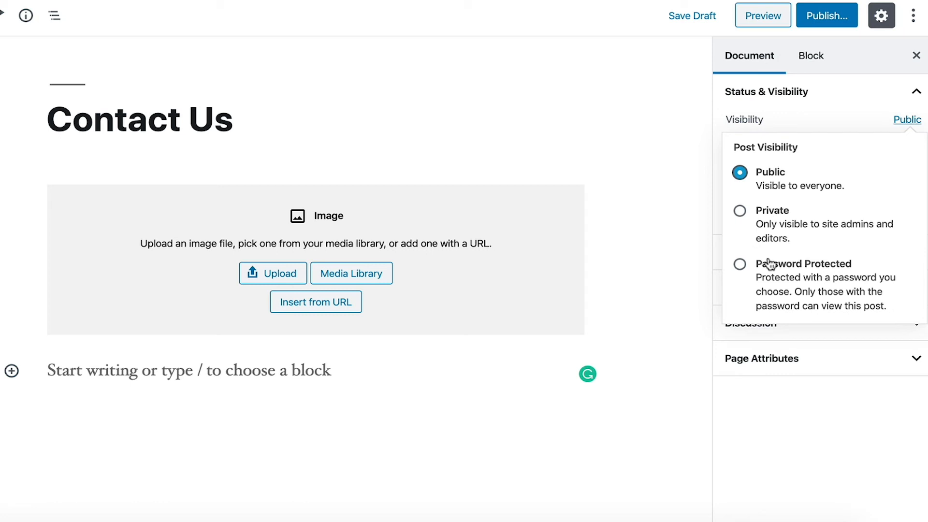
left_click(909, 121)
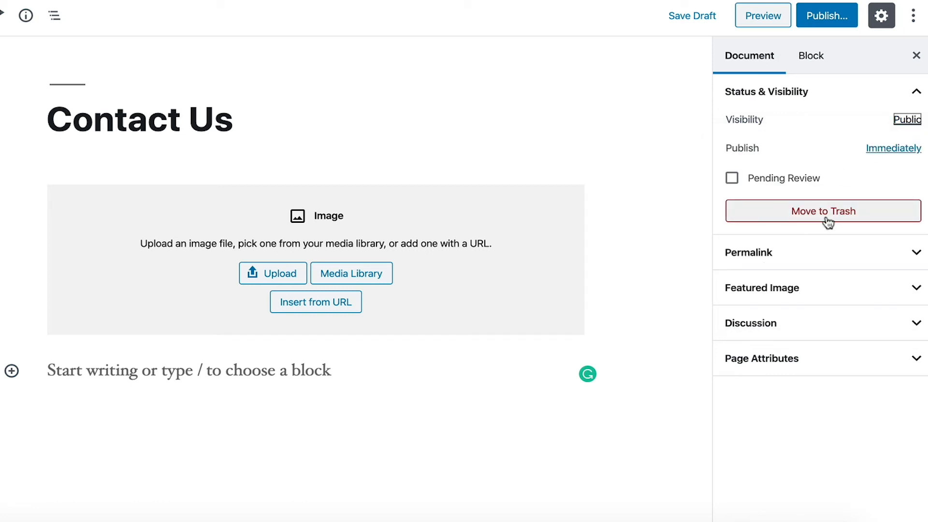
left_click(917, 254)
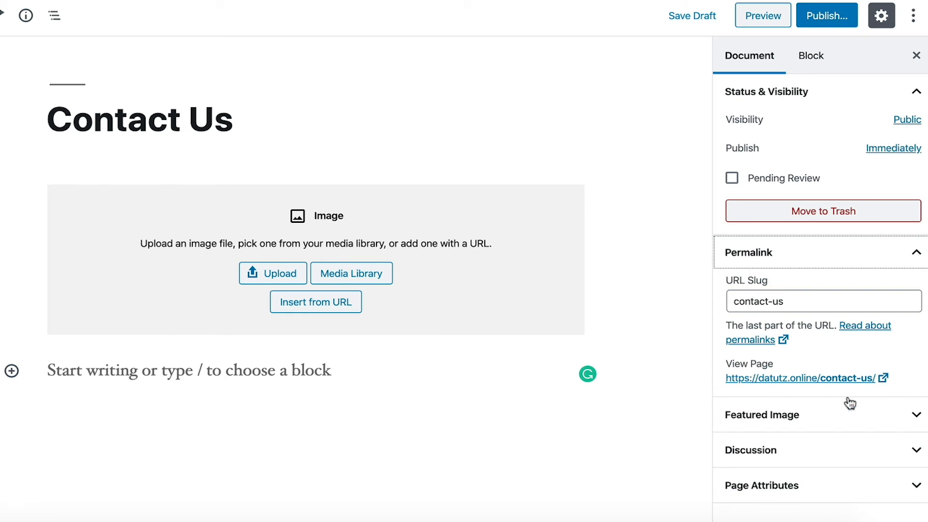
left_click(918, 426)
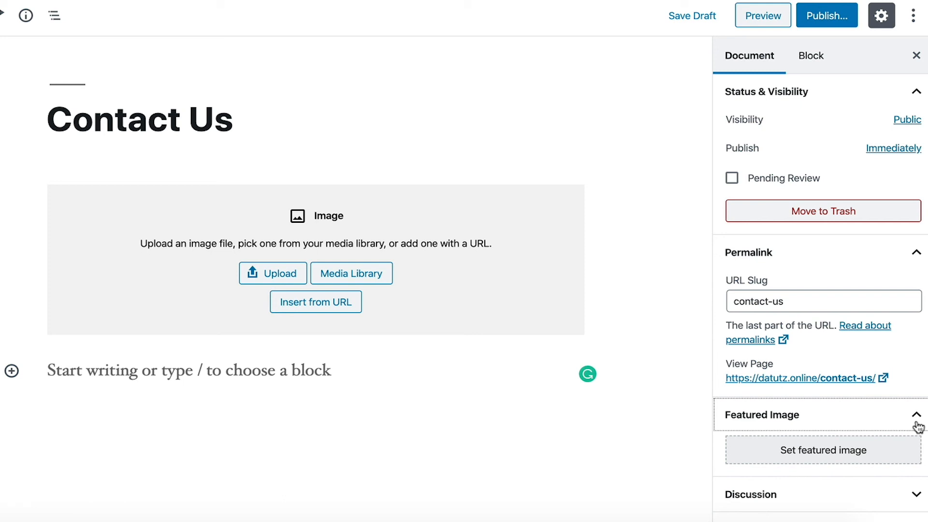
scroll(918, 428, "down", 1)
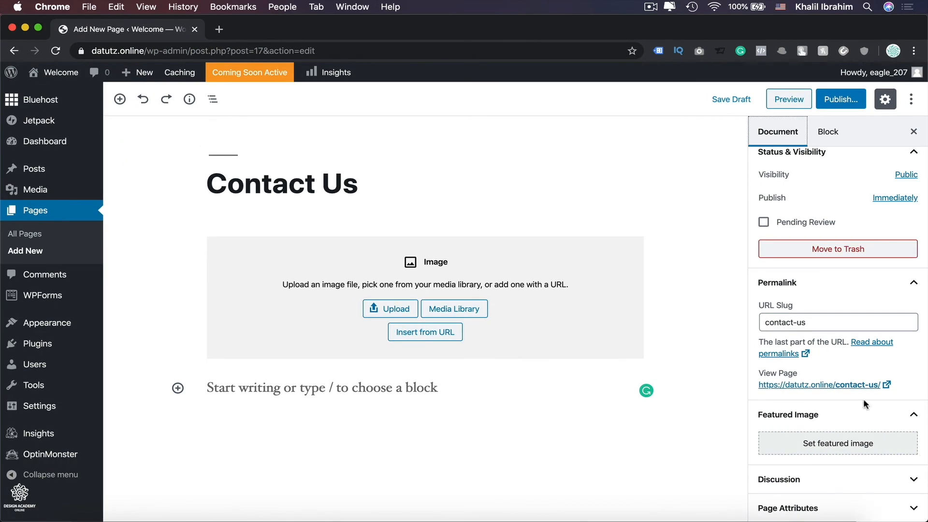
Remove the empty Paragraph block and the Image block from the Contact Us page
left_click(483, 388)
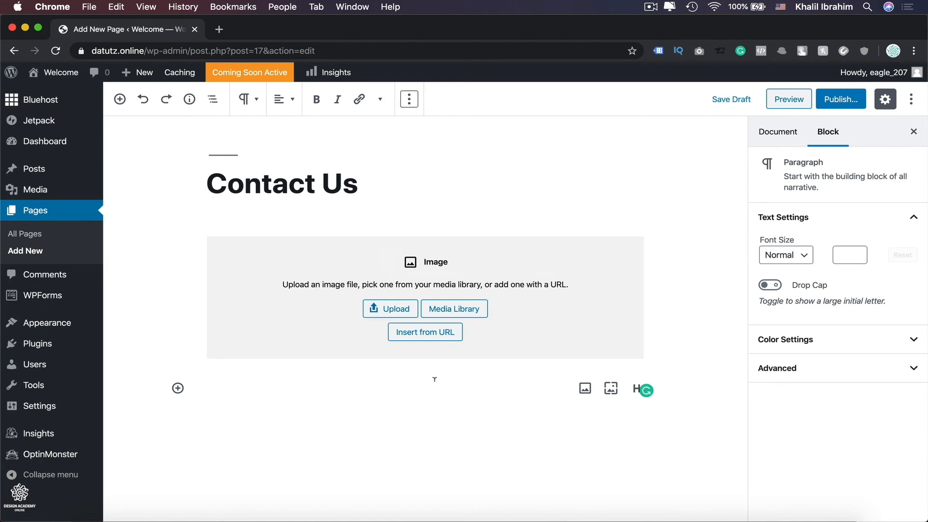
left_click(409, 101)
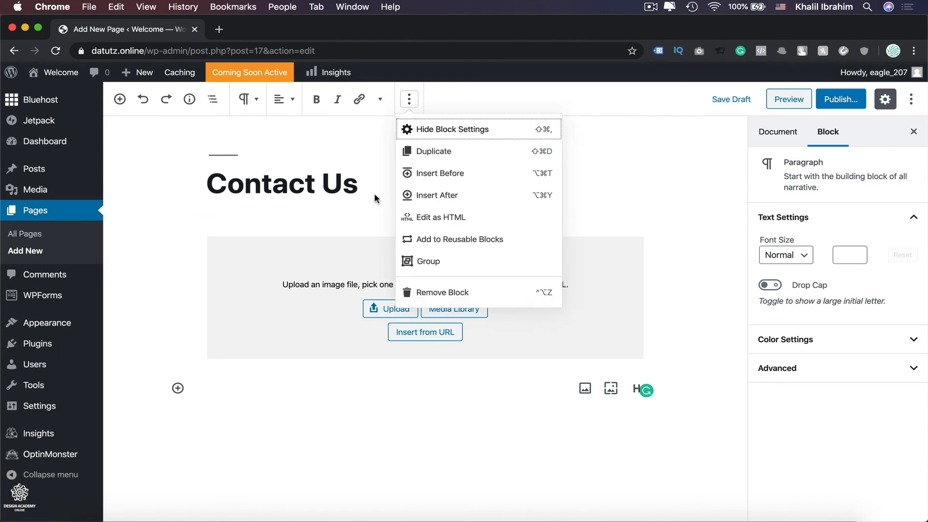
left_click(450, 293)
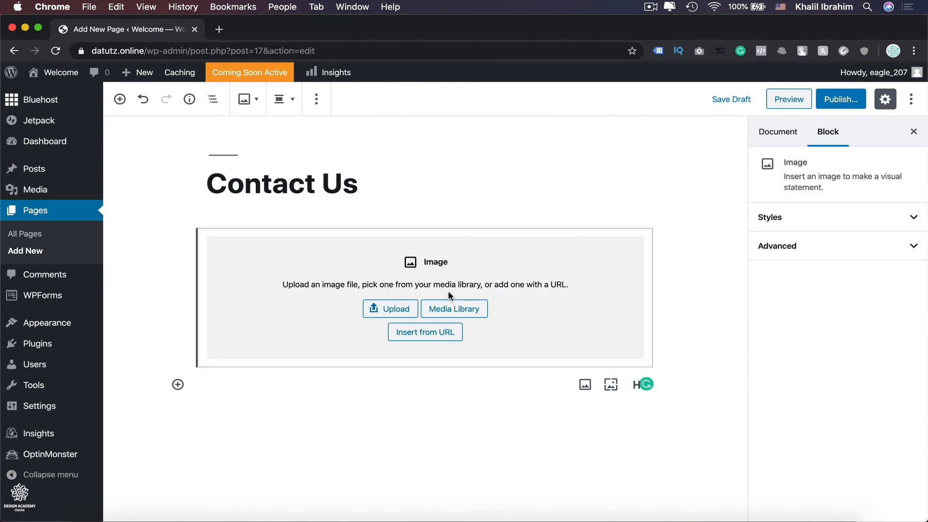
left_click(316, 99)
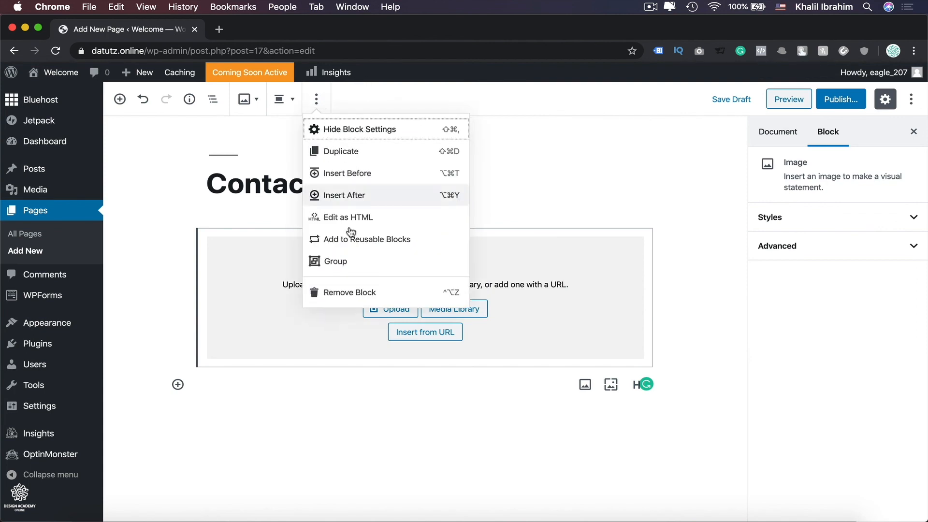
left_click(352, 293)
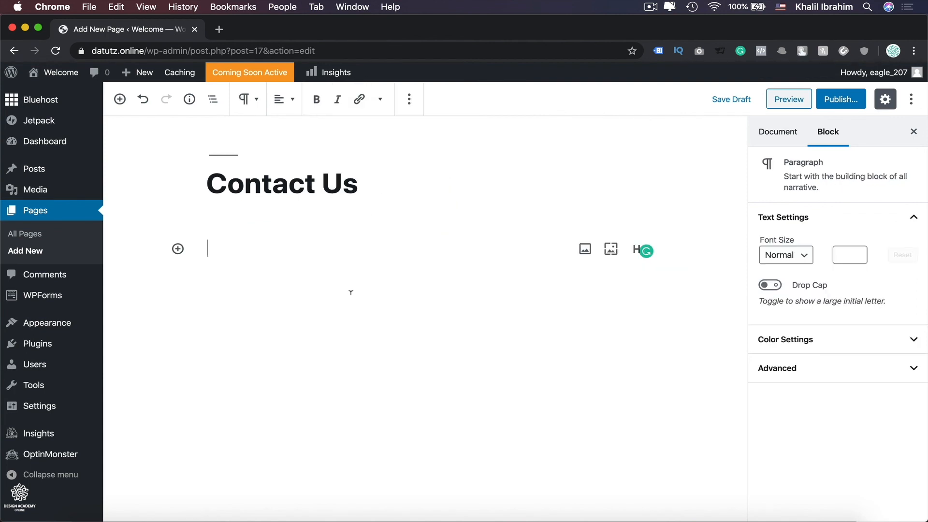
Publish the Contact Us page immediately with public visibility
left_click(841, 100)
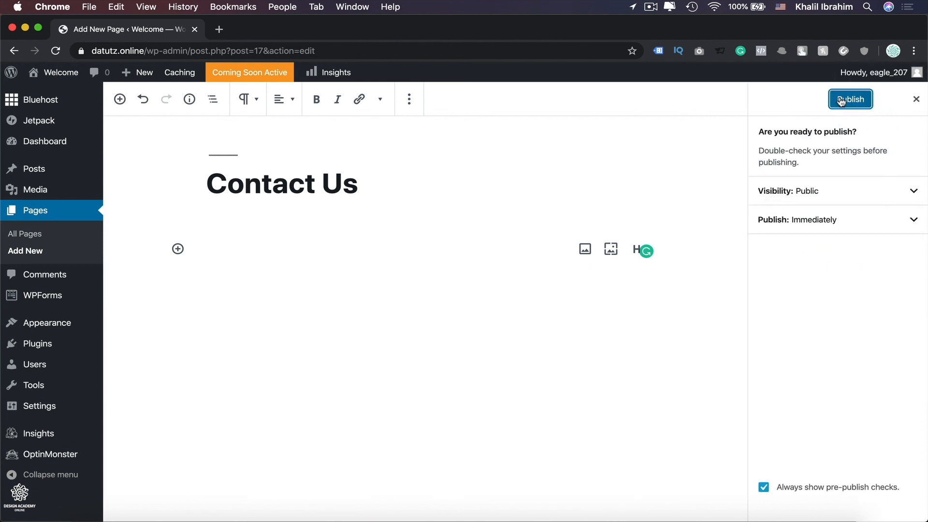
left_click(841, 100)
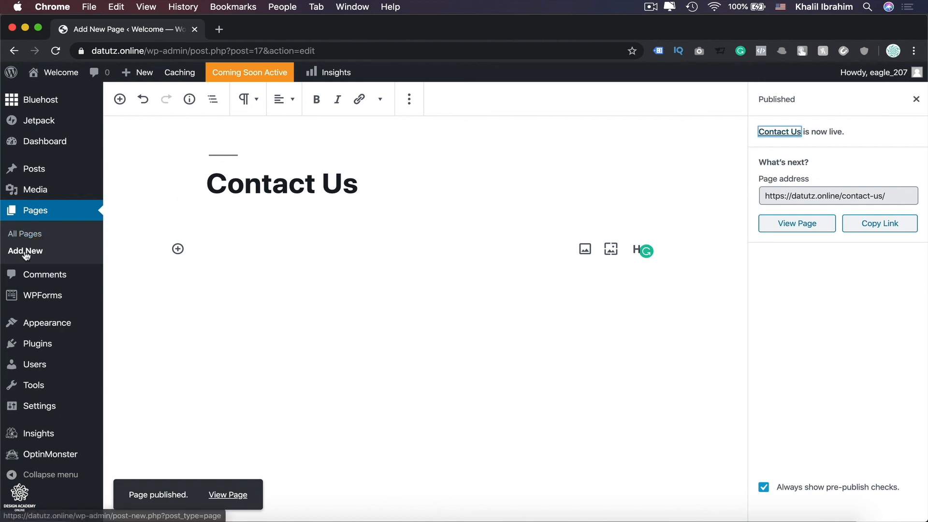
Create a new page titled "About Us" and publish it without adding any content blocks
mouse_move(128, 76)
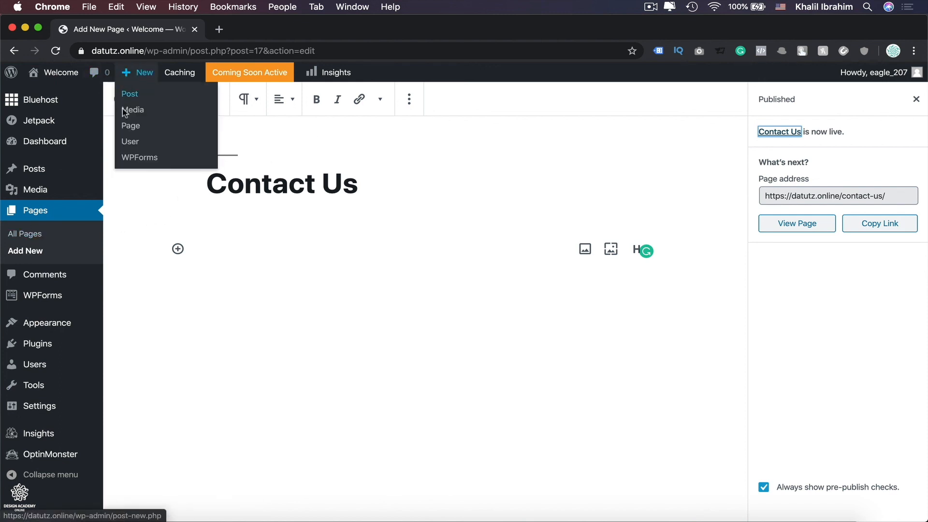
left_click(131, 126)
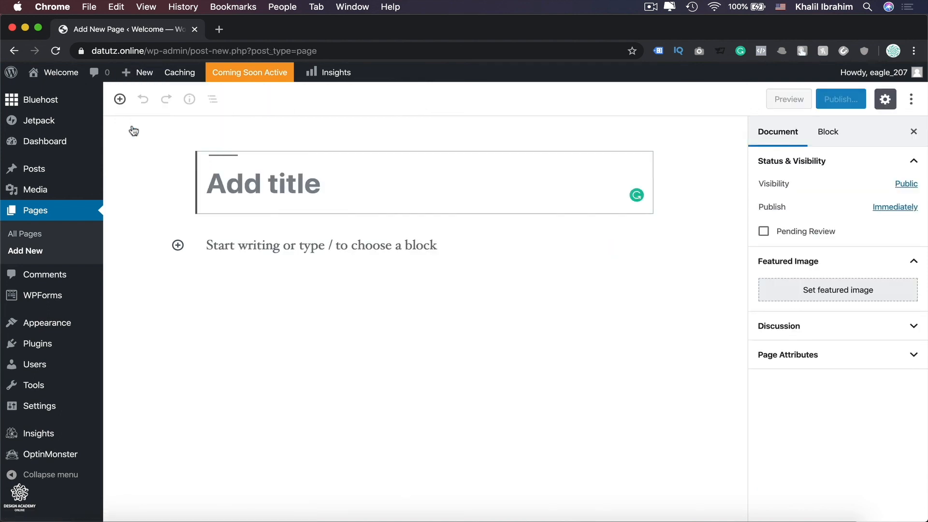
type("About")
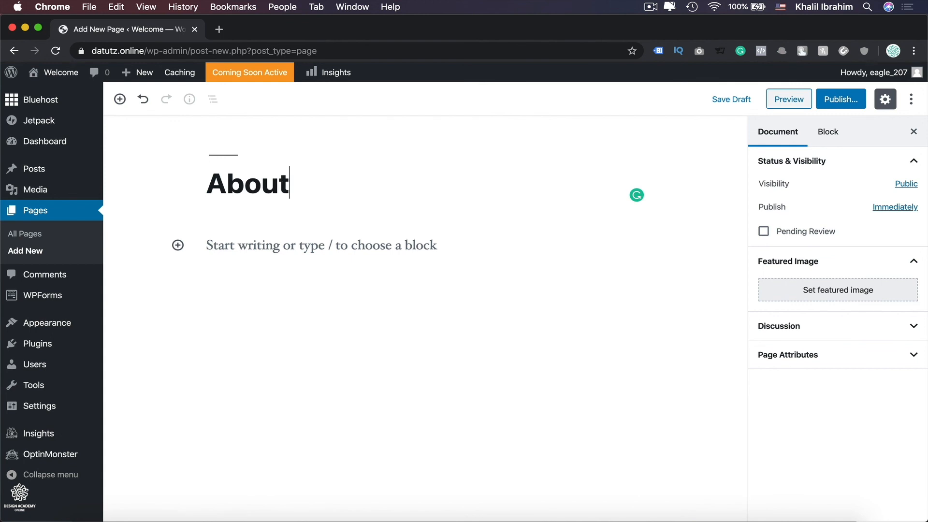
type(" Us")
left_click(832, 101)
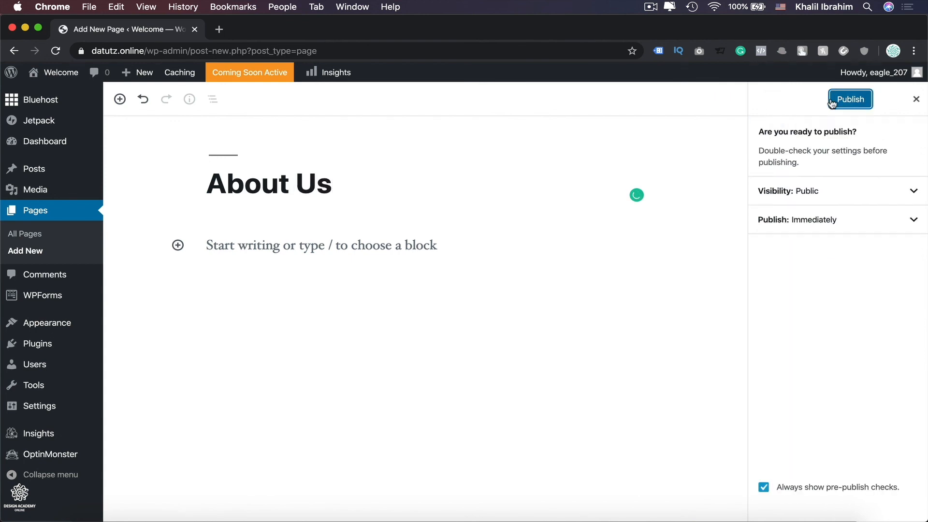
left_click(863, 103)
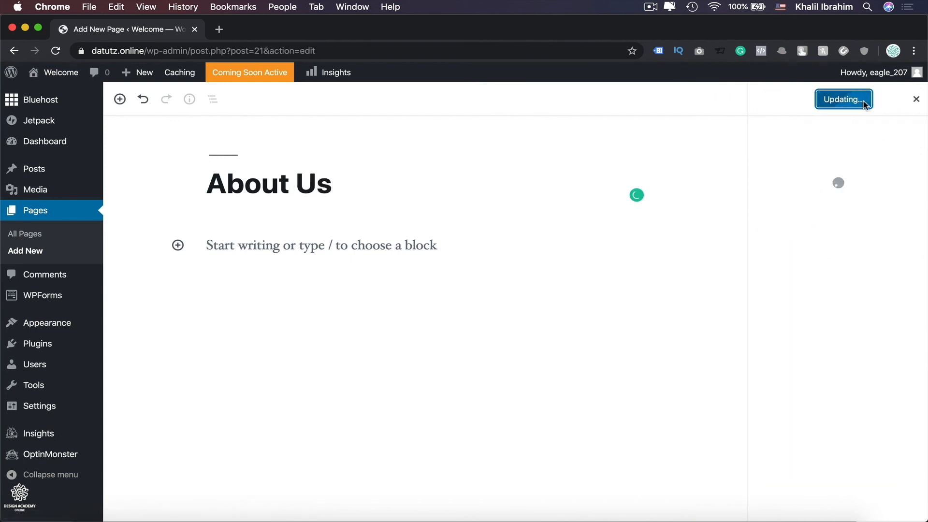